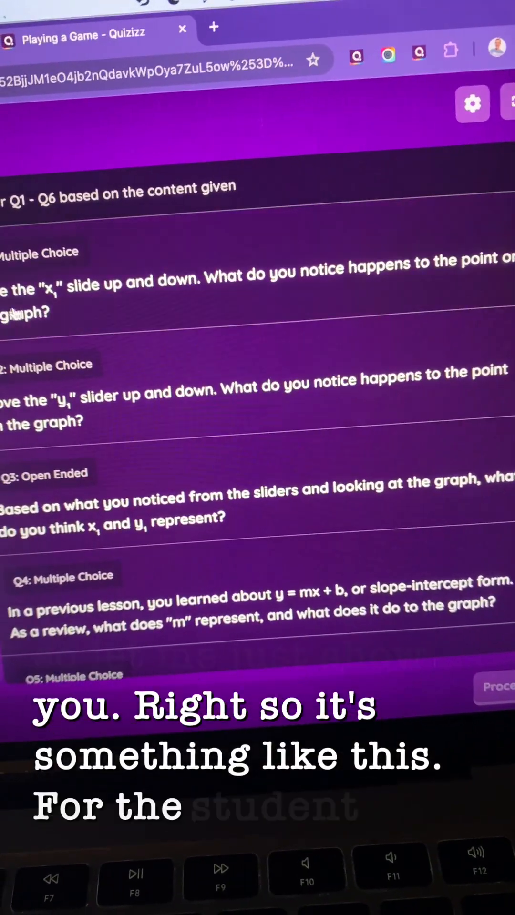
Answer question 1: move the x₁ slider from -0.8 to -0.4 and choose 'moving right and left'.
left_click(76, 306)
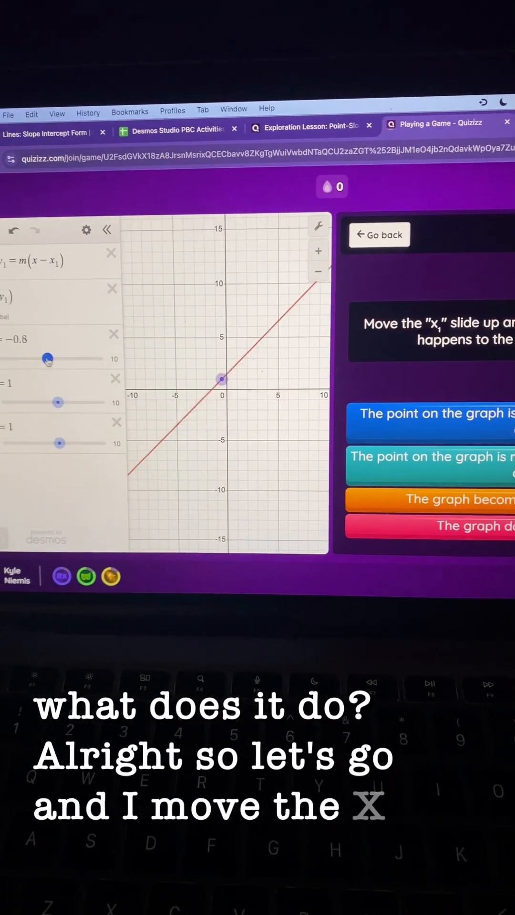
left_click_drag(47, 360, 50, 360)
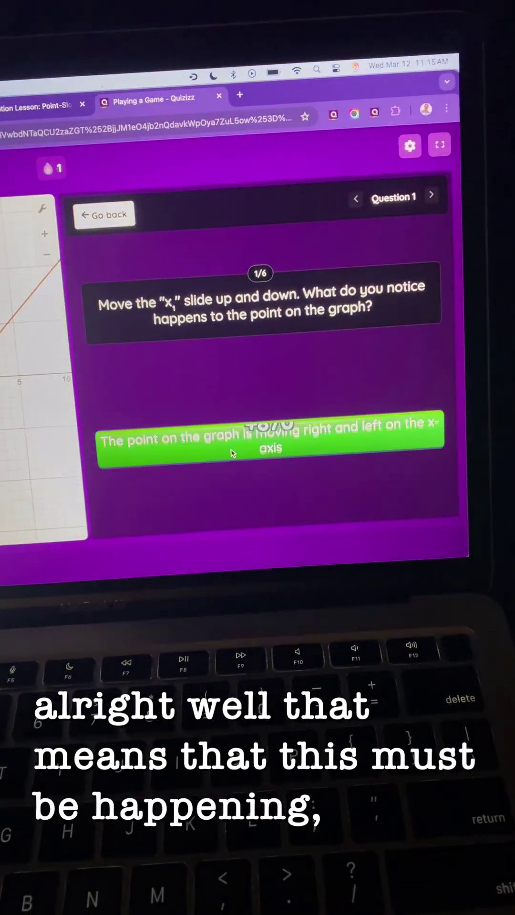
left_click(232, 453)
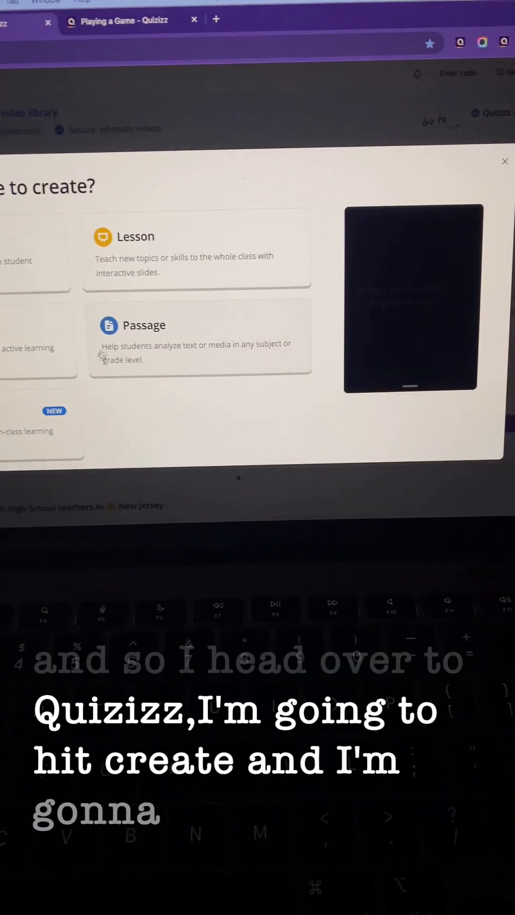
Create a new passage using your own content as an embedded website, ready for the Desmos link.
left_click(102, 354)
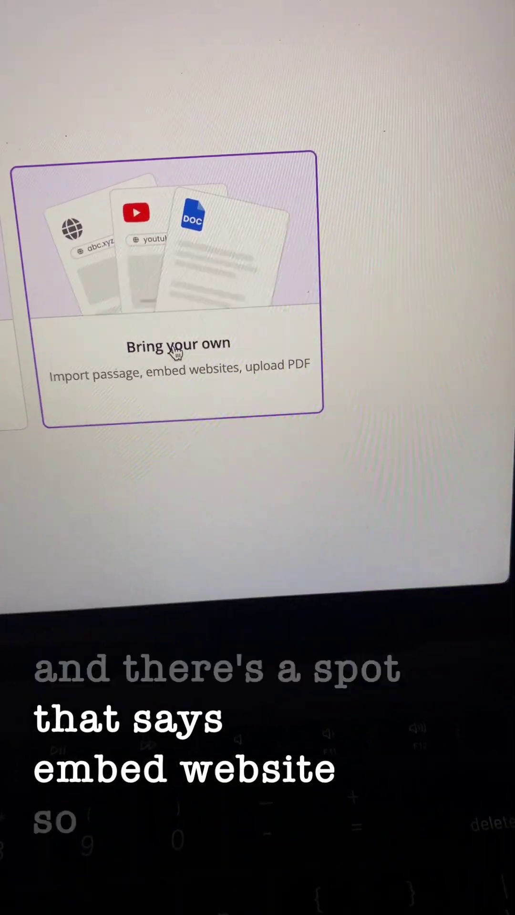
left_click(180, 296)
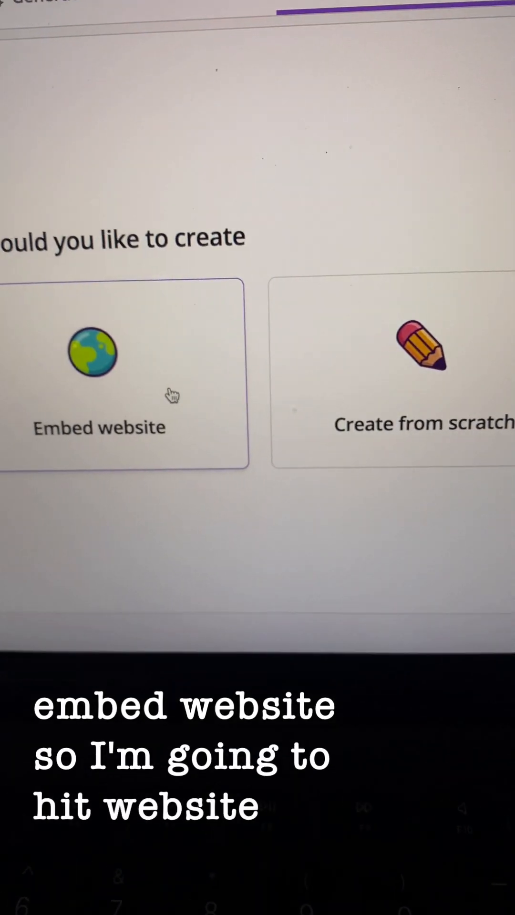
left_click(216, 384)
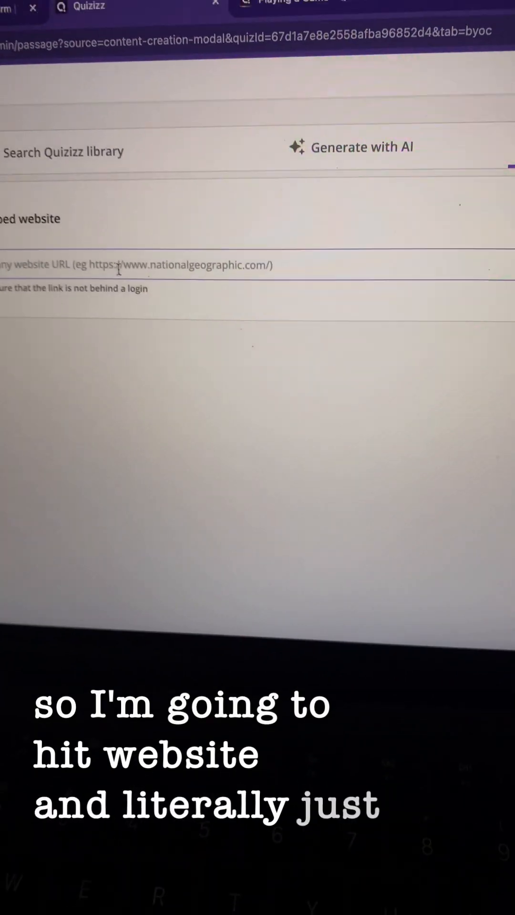
left_click(200, 288)
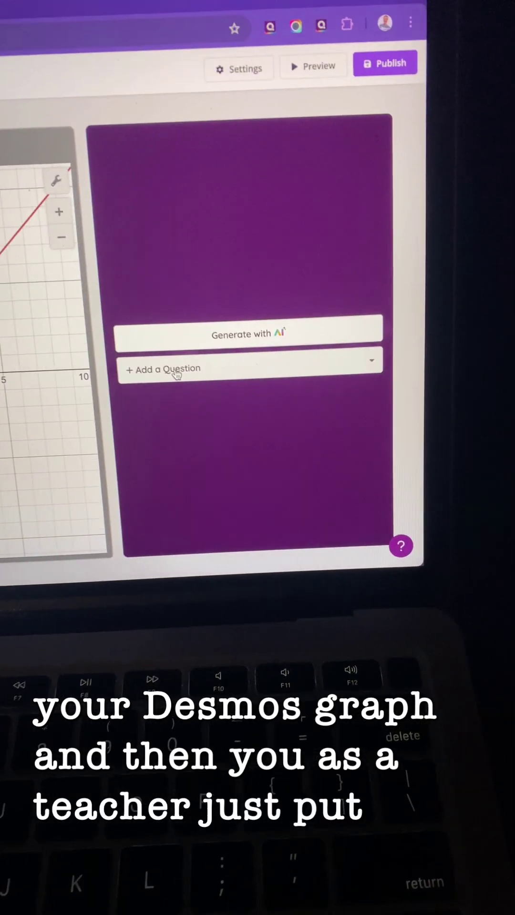
List the question types available to add beside the embedded Desmos graph.
left_click(390, 363)
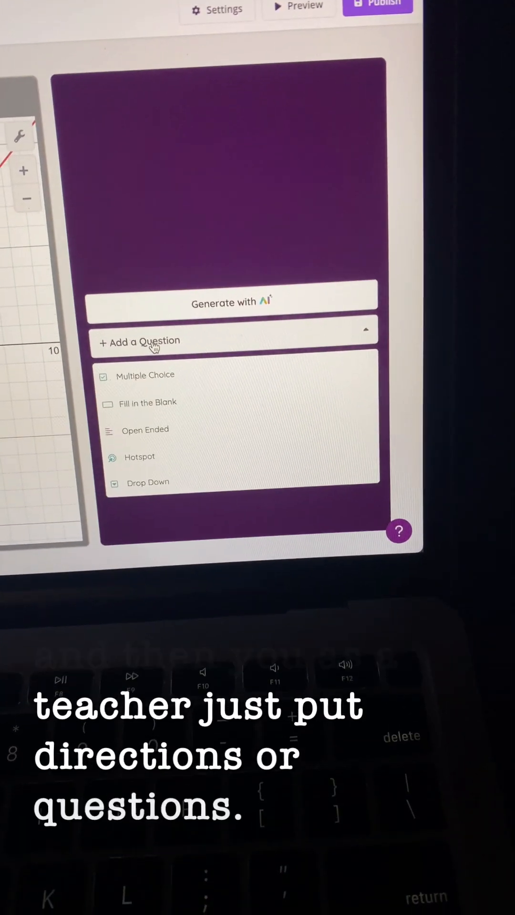
scroll(172, 329, "down", 1)
scroll(172, 320, "down", 2)
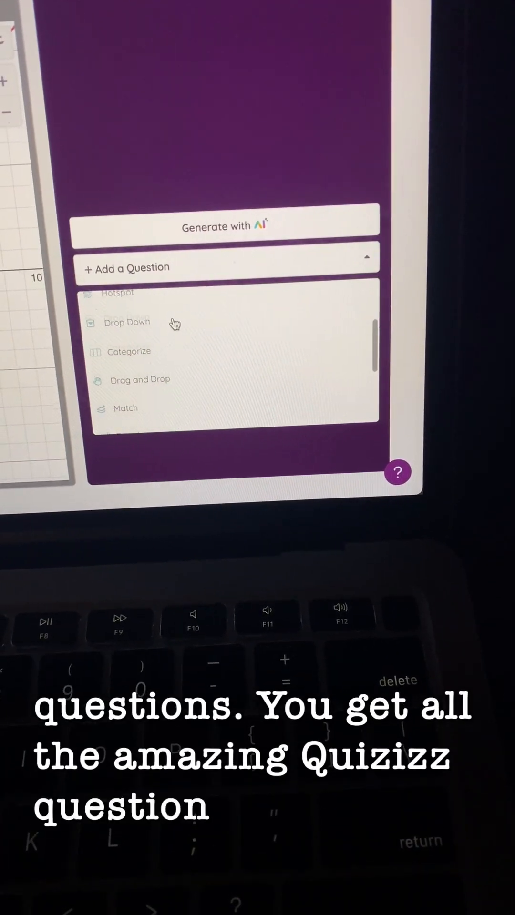
scroll(172, 321, "down", 1)
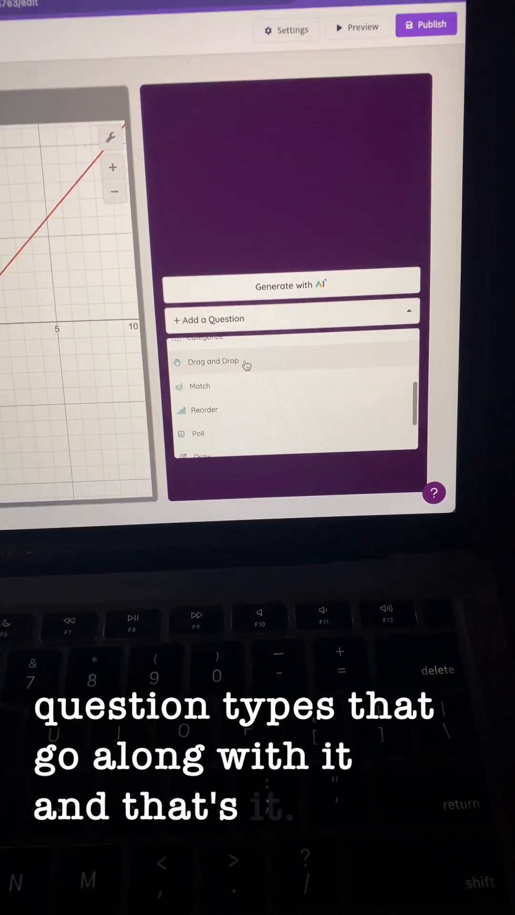